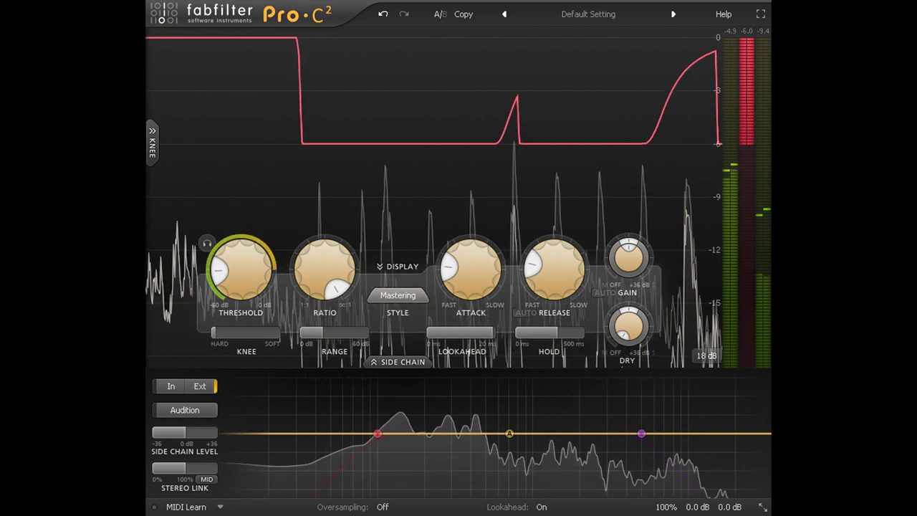
Switch the side chain to its external input and set the compression style to Bus
{"action": "left_click", "coordinate": [200, 387]}
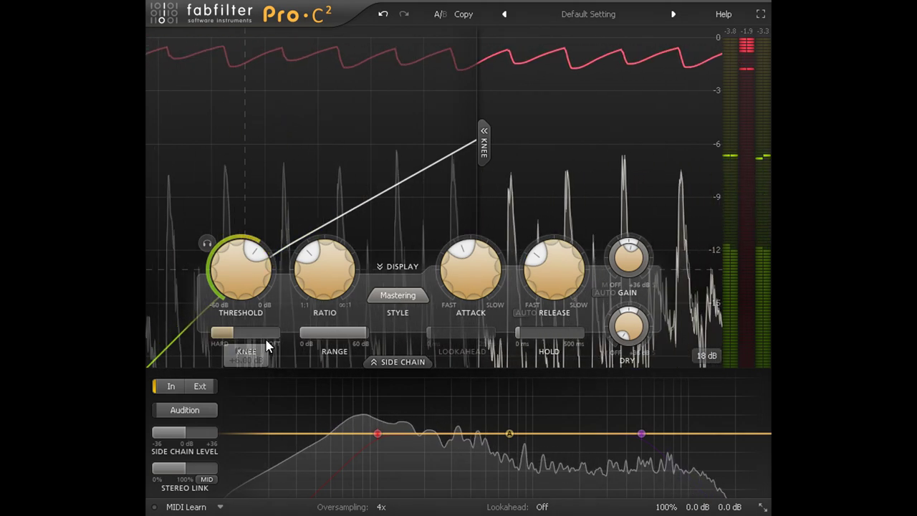
{"action": "left_click", "coordinate": [413, 297]}
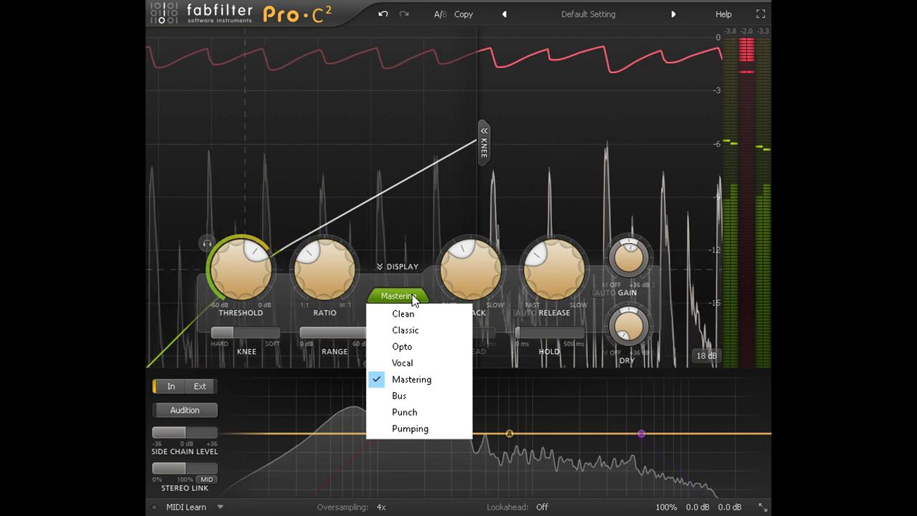
{"action": "left_click", "coordinate": [434, 398]}
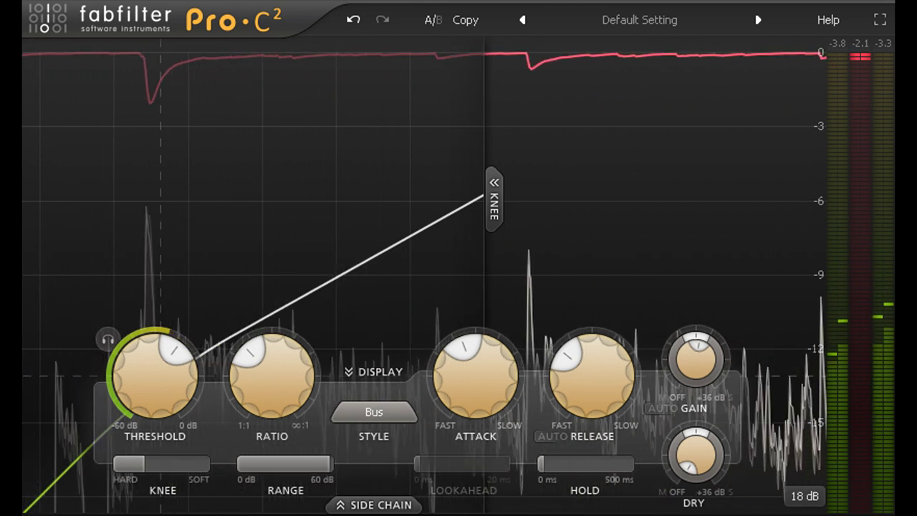
Set the attack to about 24.75 ms and slow down the release
{"action": "mouse_move", "coordinate": [494, 382]}
{"action": "left_mouse_down"}
{"action": "mouse_move", "coordinate": [491, 412]}
{"action": "mouse_move", "coordinate": [488, 368]}
{"action": "left_mouse_up"}
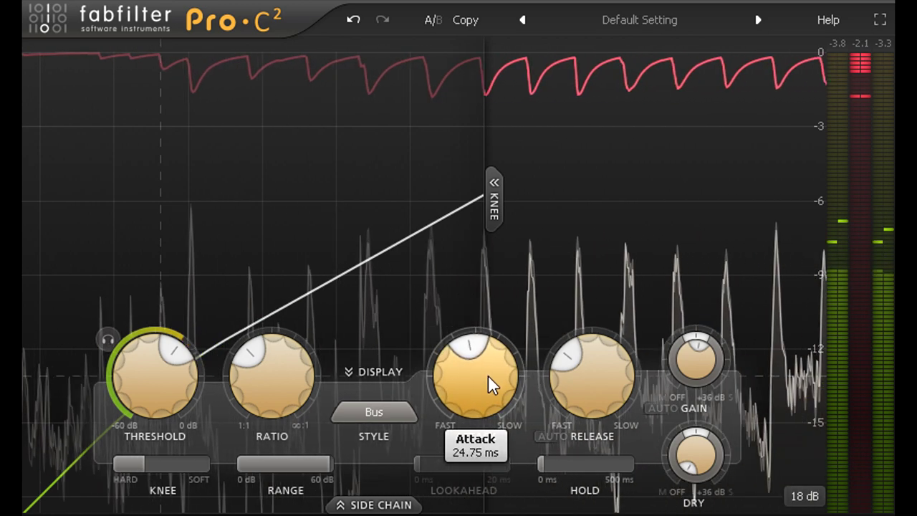
{"action": "left_click_drag", "start_coordinate": [585, 393], "coordinate": [595, 333]}
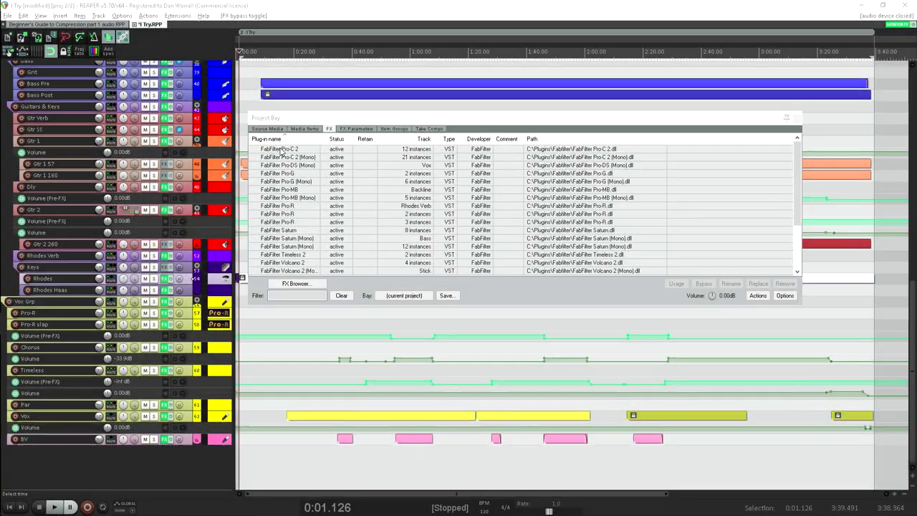
Bypass all FabFilter Pro-C 2 and FabFilter Pro-C 2 (Mono) instances in REAPER's Project Bay
{"action": "left_click", "coordinate": [285, 150]}
{"action": "left_click", "coordinate": [288, 157], "text": "shift"}
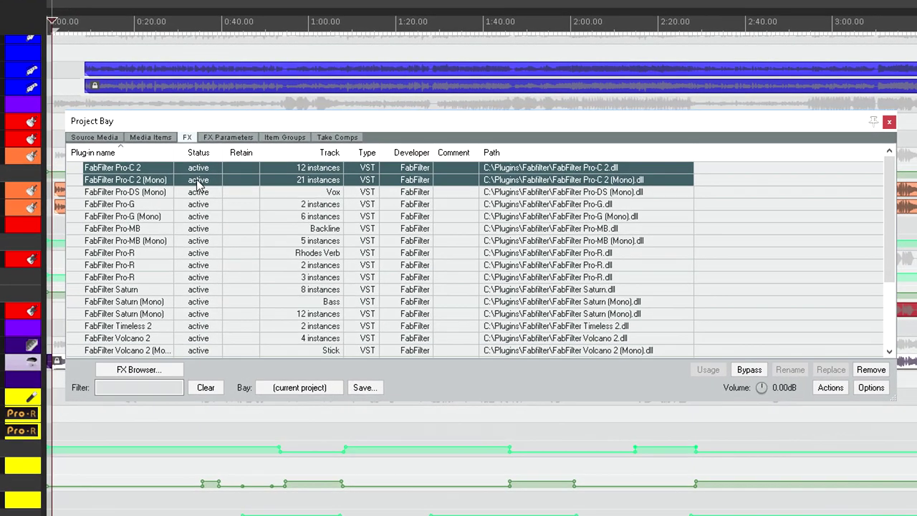
{"action": "right_click", "coordinate": [276, 177]}
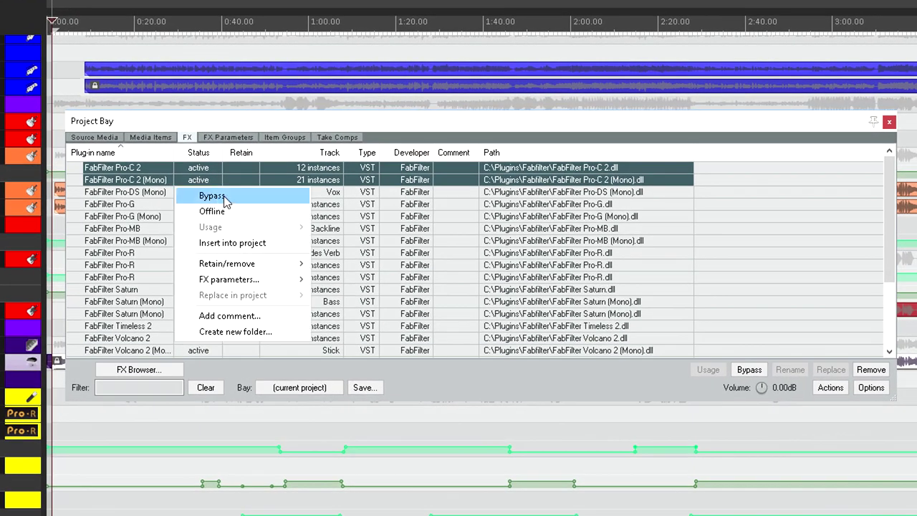
{"action": "left_click", "coordinate": [224, 202]}
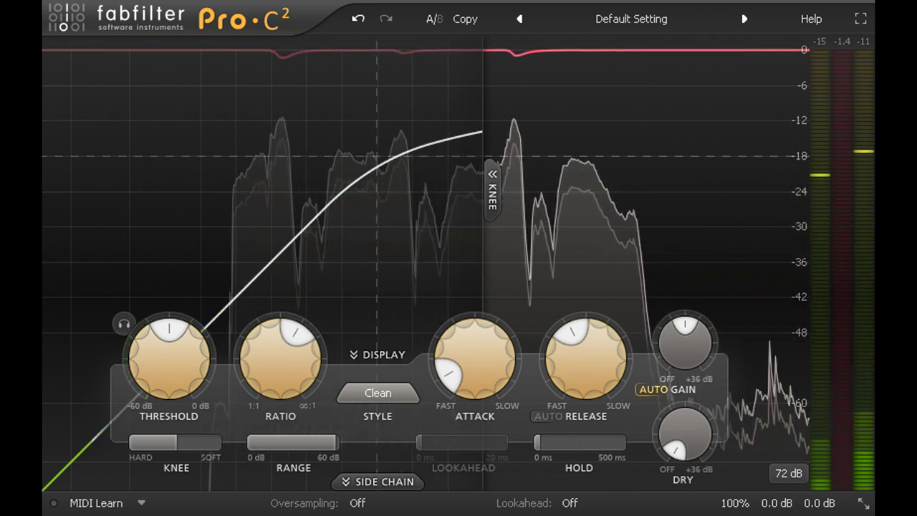
Turn off auto gain and shape a limiting curve with a 0 dB hard knee and a 100:1 ratio
{"action": "left_click", "coordinate": [651, 389]}
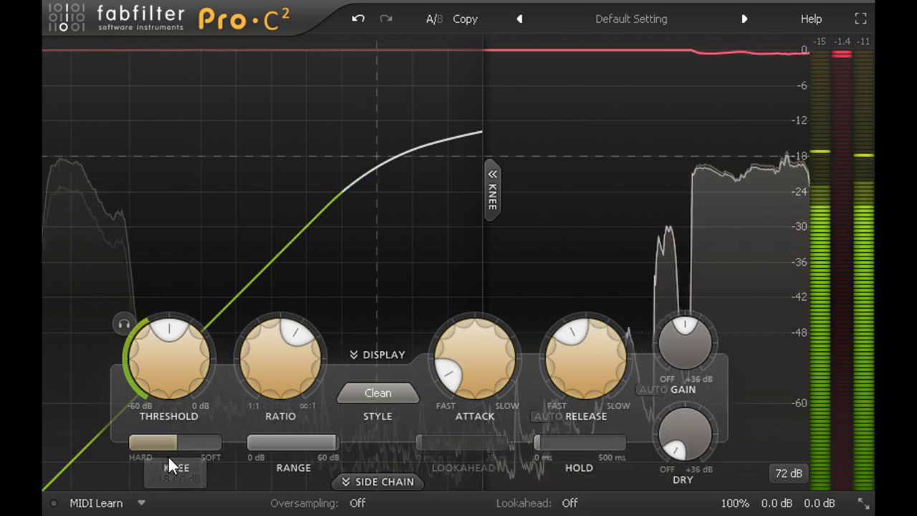
{"action": "left_click_drag", "start_coordinate": [176, 443], "coordinate": [44, 445]}
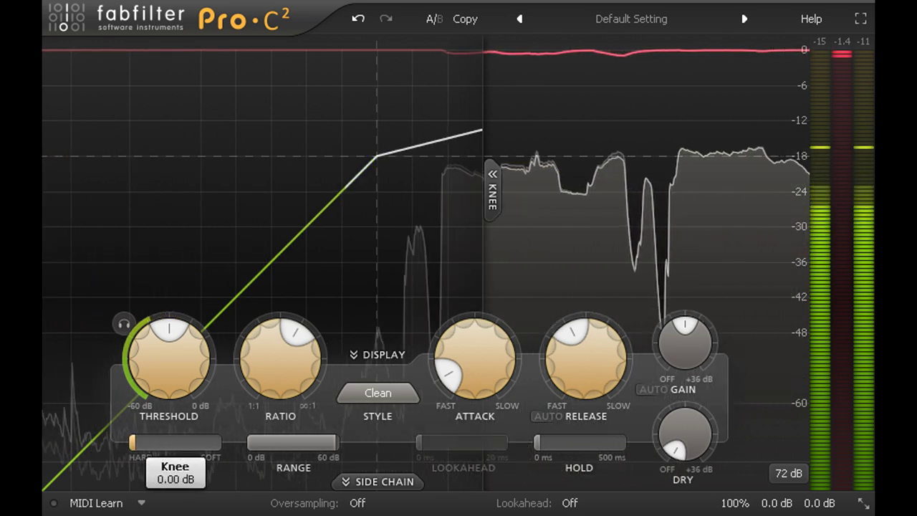
{"action": "left_click_drag", "start_coordinate": [277, 370], "coordinate": [277, 265]}
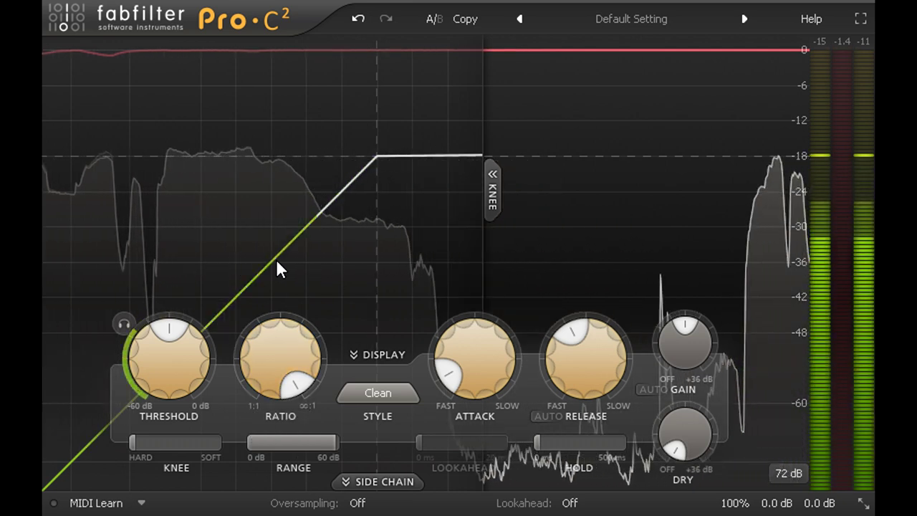
Raise the threshold above the vocal peaks, lower it in stages through -15.39 and -16.86 dB, and end at -26.94 dB
{"action": "mouse_move", "coordinate": [167, 366]}
{"action": "left_mouse_down"}
{"action": "mouse_move", "coordinate": [166, 430]}
{"action": "mouse_move", "coordinate": [159, 382]}
{"action": "left_mouse_up"}
{"action": "left_click_drag", "start_coordinate": [140, 371], "coordinate": [144, 257]}
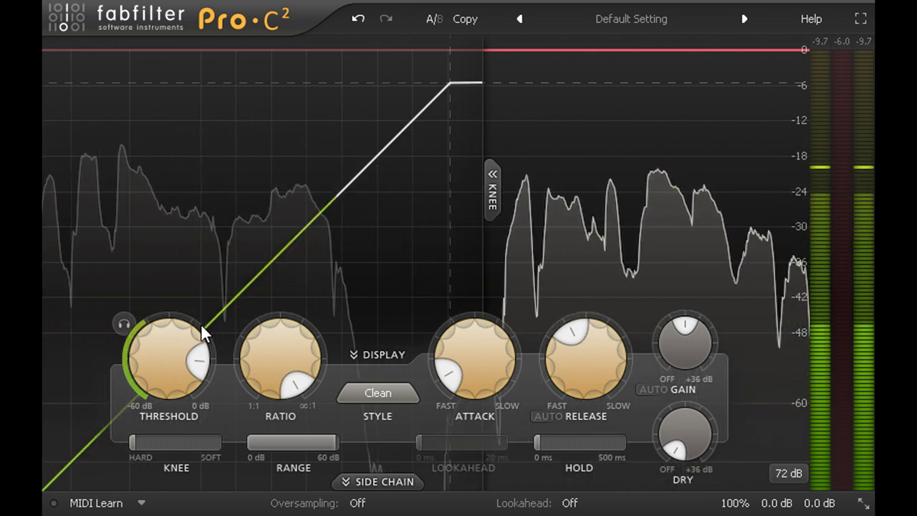
{"action": "left_click_drag", "start_coordinate": [176, 338], "coordinate": [174, 434]}
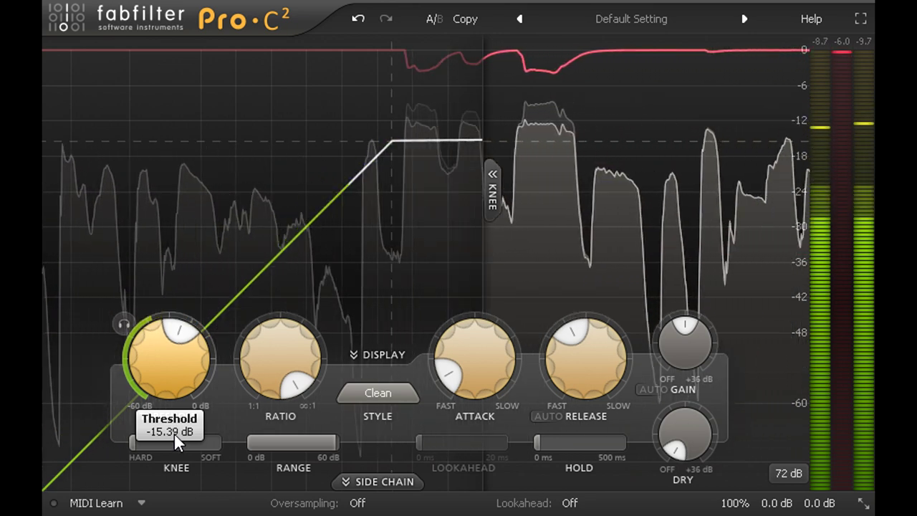
{"action": "left_click_drag", "start_coordinate": [174, 434], "coordinate": [173, 455]}
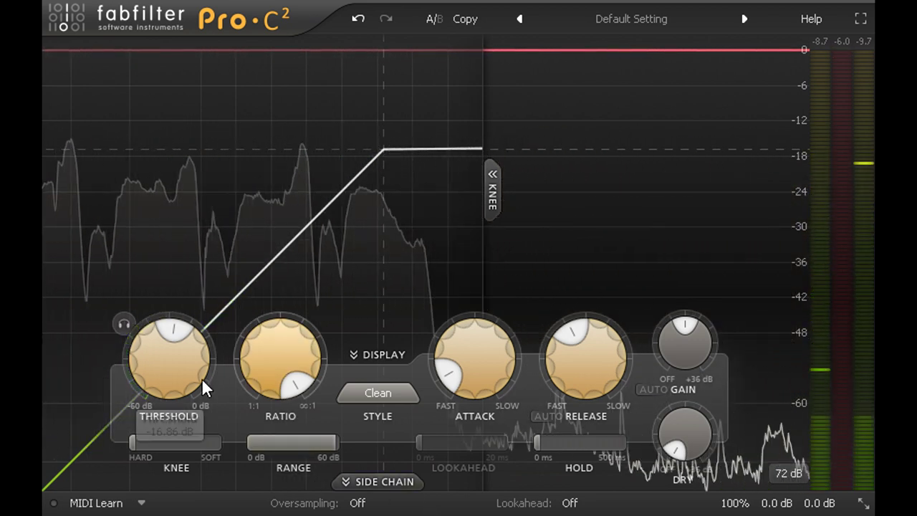
{"action": "left_click_drag", "start_coordinate": [181, 371], "coordinate": [181, 472]}
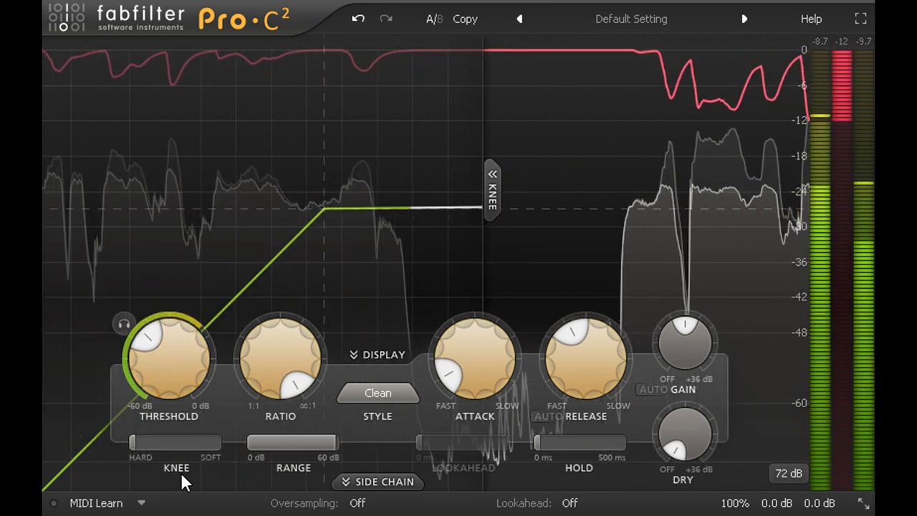
Raise the wet gain above 0 dB as make-up gain for the compressed vocal
{"action": "mouse_move", "coordinate": [704, 348]}
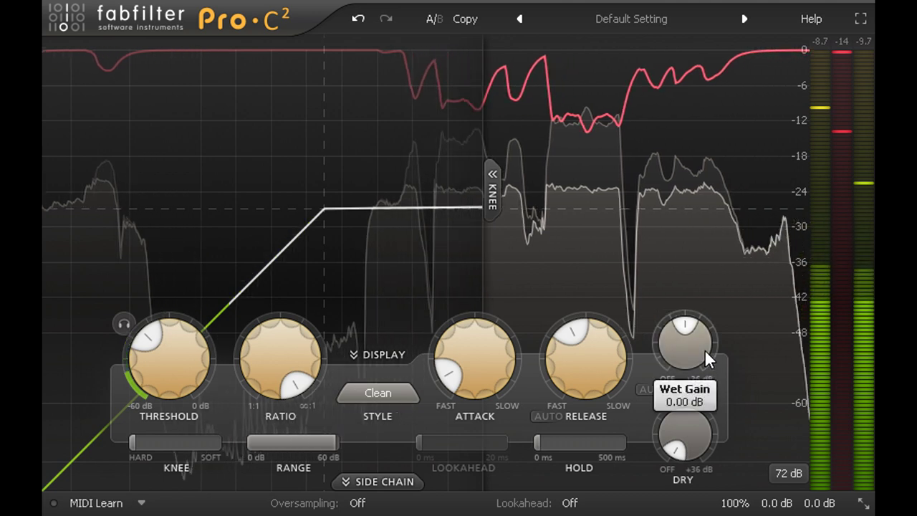
{"action": "left_click_drag", "start_coordinate": [688, 343], "coordinate": [686, 322]}
{"action": "left_click_drag", "start_coordinate": [677, 277], "coordinate": [676, 269]}
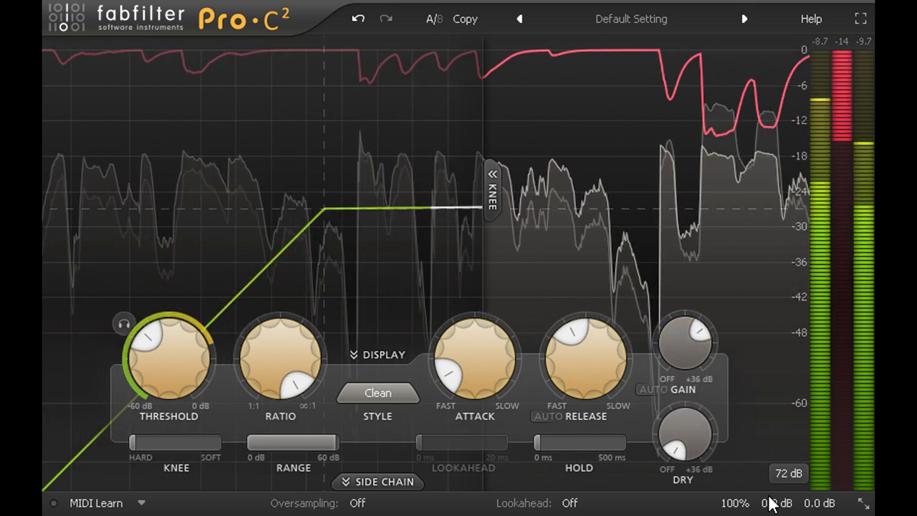
Bypass the compressor and re-enable it to compare the processed and unprocessed vocal
{"action": "mouse_move", "coordinate": [772, 506]}
{"action": "left_click", "coordinate": [728, 474]}
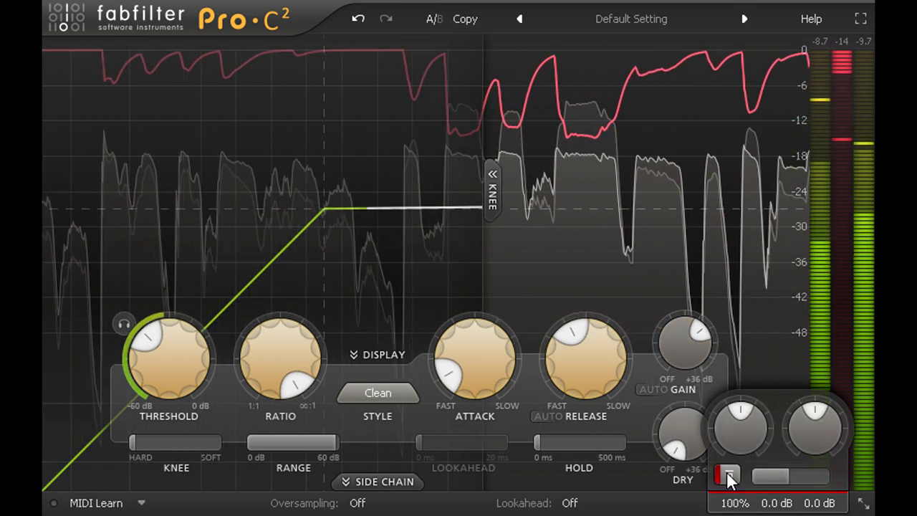
{"action": "left_click", "coordinate": [727, 474]}
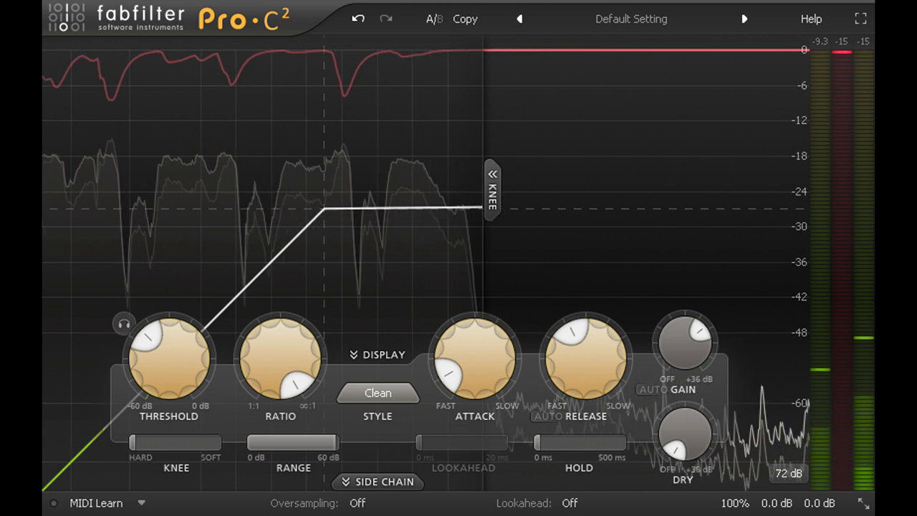
Sweep the ratio down to 1:1 and back up to 100:1 to compare no compression with limiting
{"action": "mouse_move", "coordinate": [164, 373]}
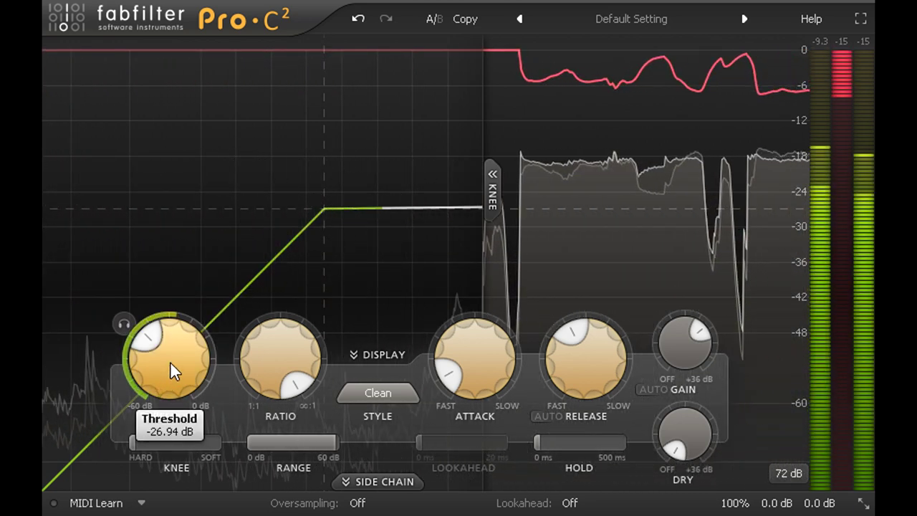
{"action": "mouse_move", "coordinate": [285, 355]}
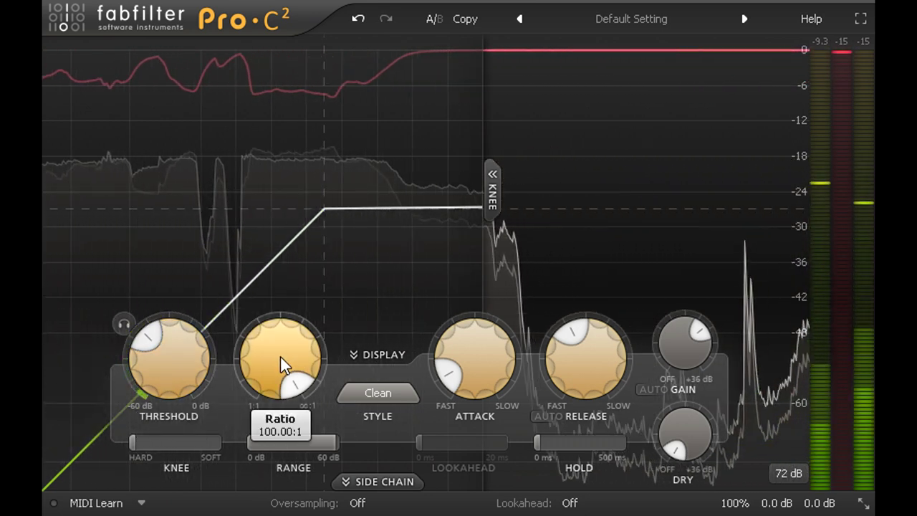
{"action": "left_click_drag", "start_coordinate": [280, 355], "coordinate": [272, 512]}
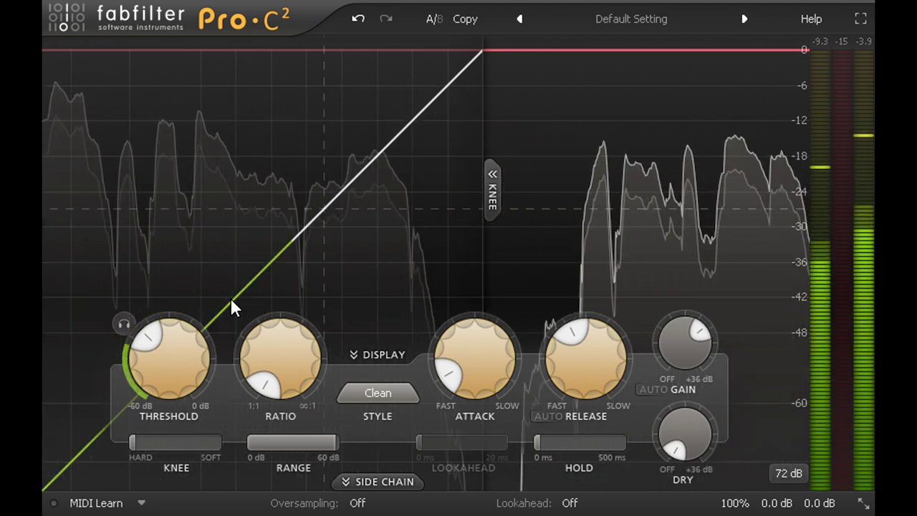
{"action": "mouse_move", "coordinate": [280, 358]}
{"action": "left_click_drag", "start_coordinate": [280, 358], "coordinate": [280, 49]}
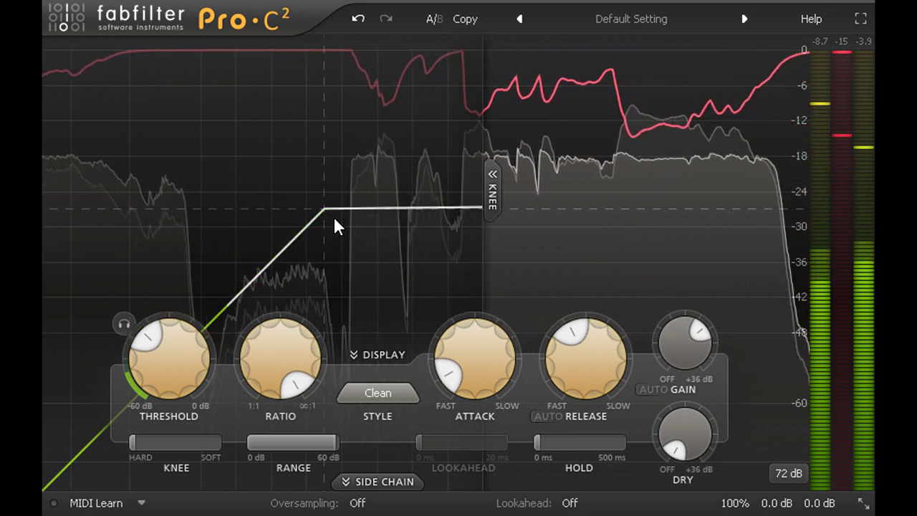
Try ratios of 4.05:1, 1.90:1 and 4.02:1, settle on a higher ratio, and soften the knee
{"action": "left_click_drag", "start_coordinate": [276, 346], "coordinate": [279, 450]}
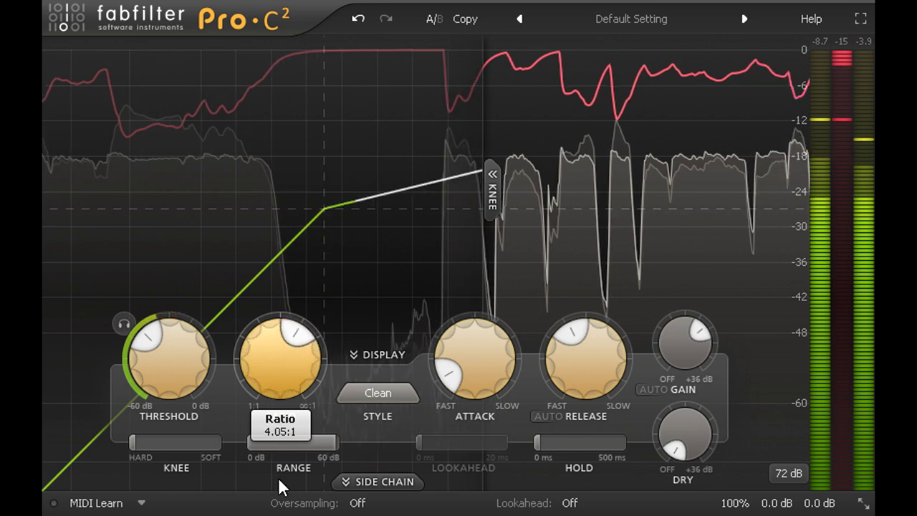
{"action": "left_click_drag", "start_coordinate": [278, 358], "coordinate": [278, 360]}
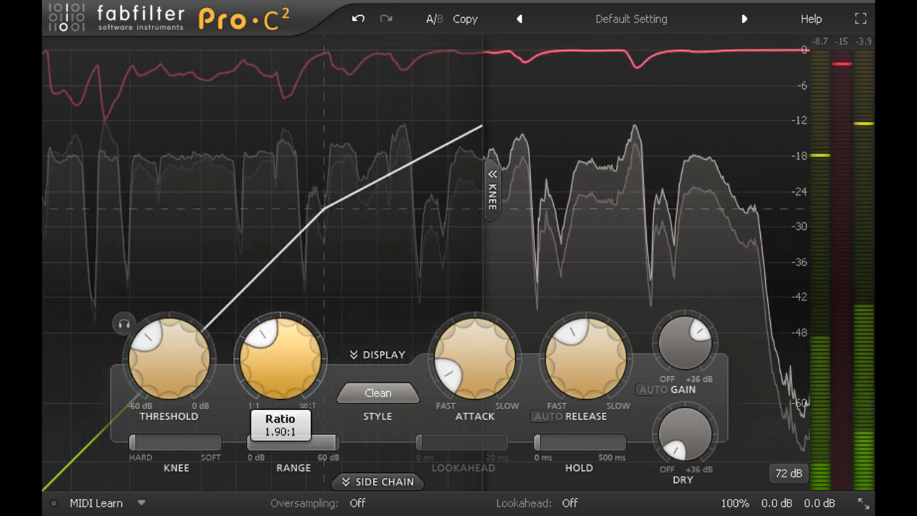
{"action": "left_click_drag", "start_coordinate": [277, 361], "coordinate": [256, 466]}
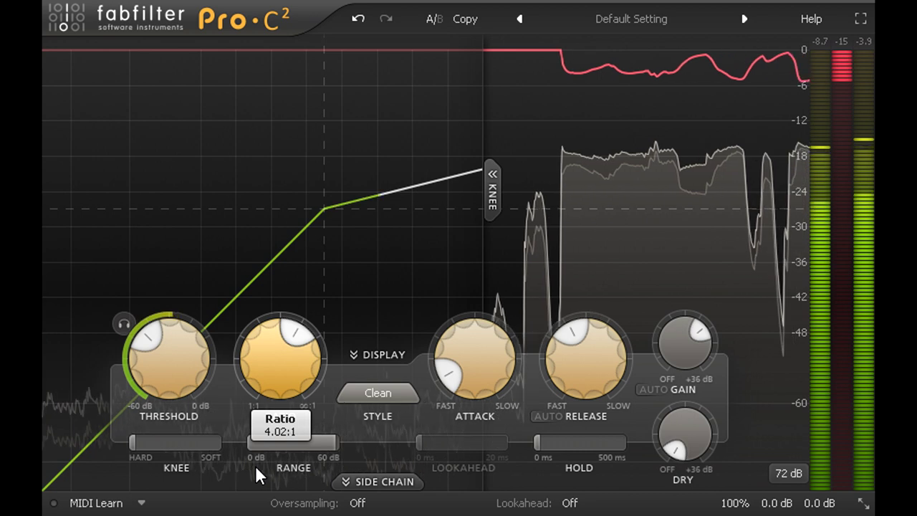
{"action": "left_click_drag", "start_coordinate": [255, 465], "coordinate": [226, 382]}
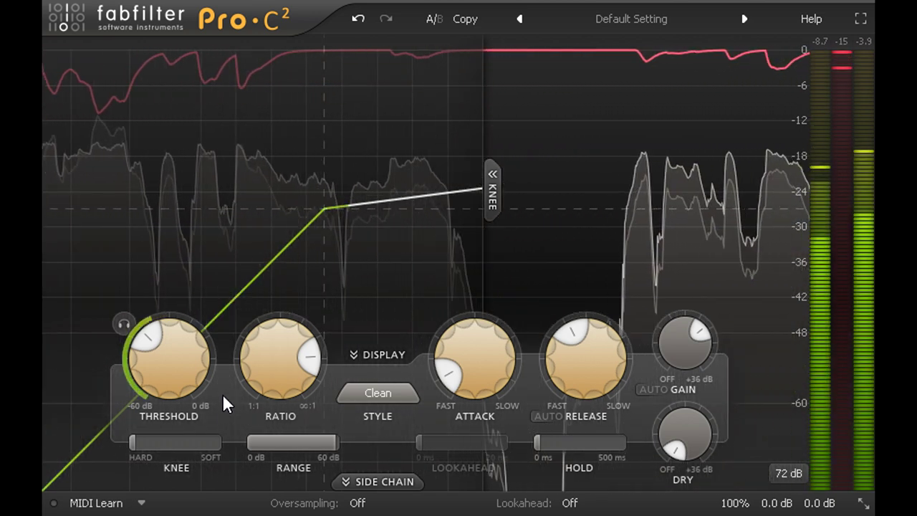
{"action": "left_click_drag", "start_coordinate": [194, 444], "coordinate": [415, 457]}
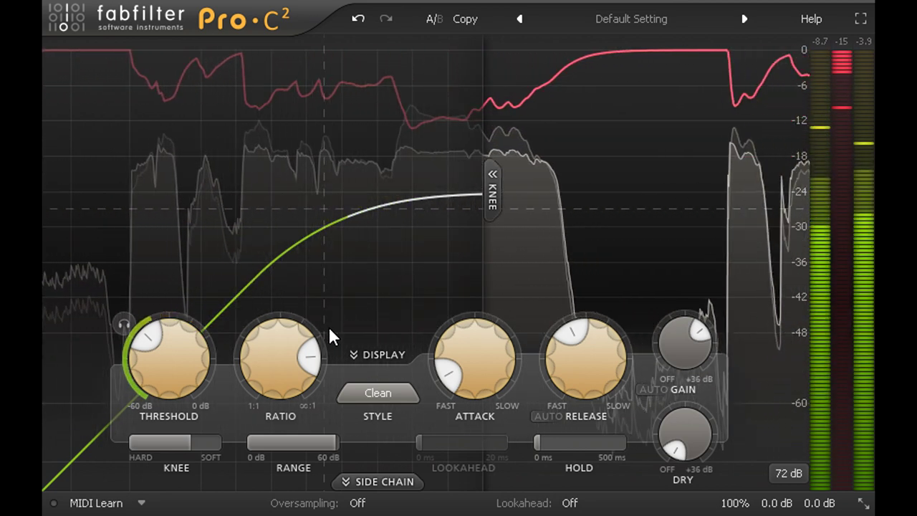
Change the compression style to Vocal and nudge the threshold slightly upward
{"action": "left_click", "coordinate": [388, 392]}
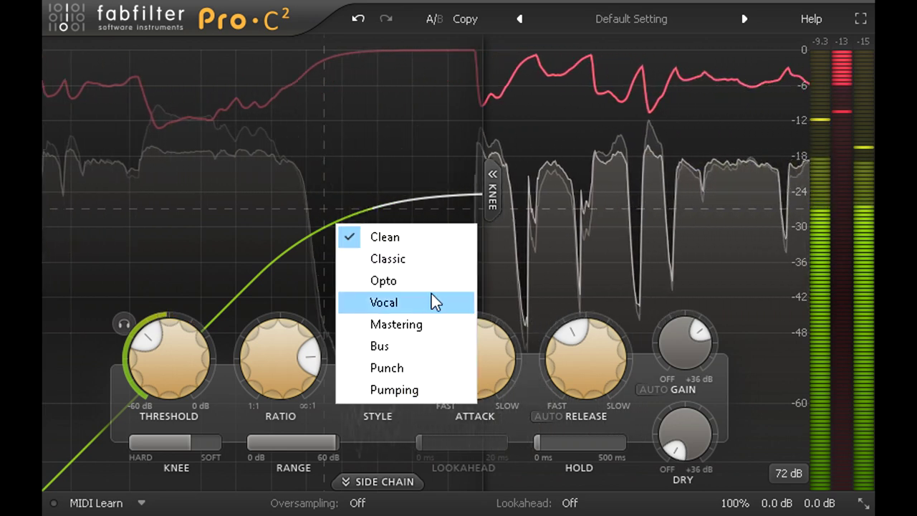
{"action": "left_click", "coordinate": [439, 297]}
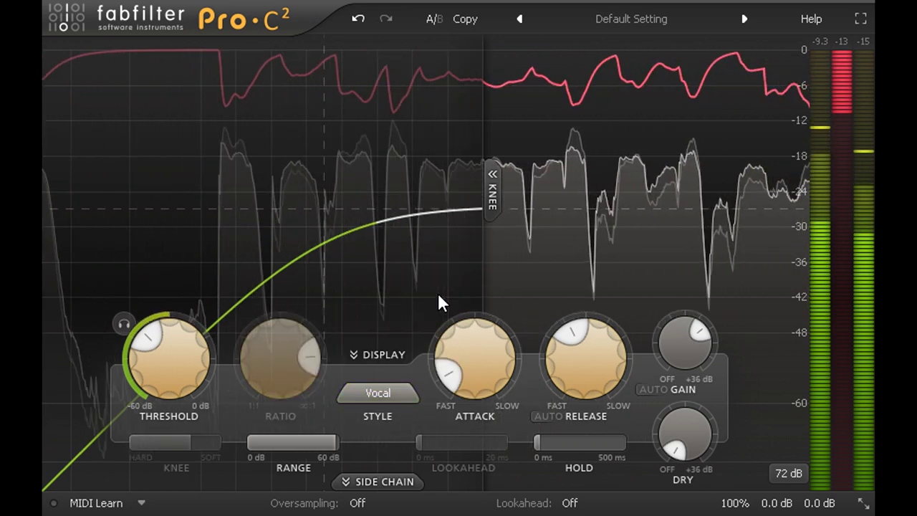
{"action": "left_click_drag", "start_coordinate": [160, 374], "coordinate": [160, 369]}
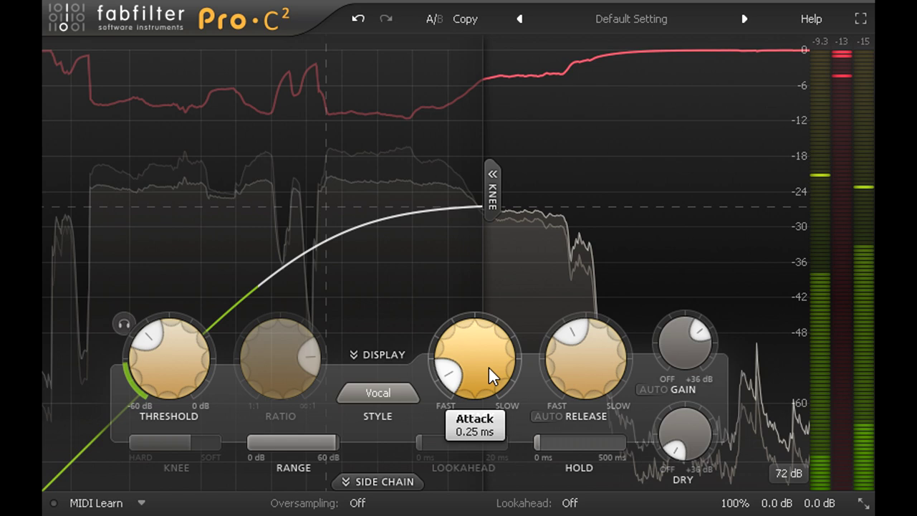
Set the attack to 0.014 ms and shorten the release, trying 114.7 ms
{"action": "mouse_move", "coordinate": [592, 373]}
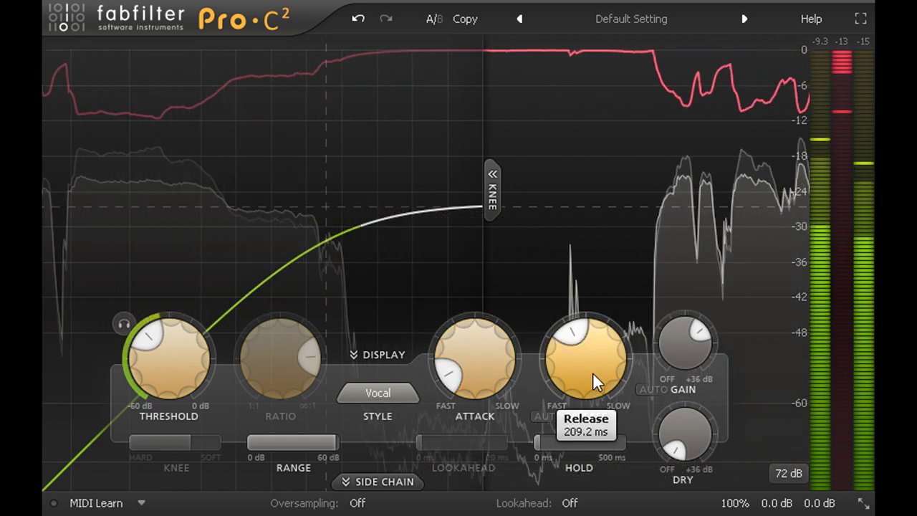
{"action": "mouse_move", "coordinate": [491, 371]}
{"action": "left_click_drag", "start_coordinate": [475, 366], "coordinate": [473, 391]}
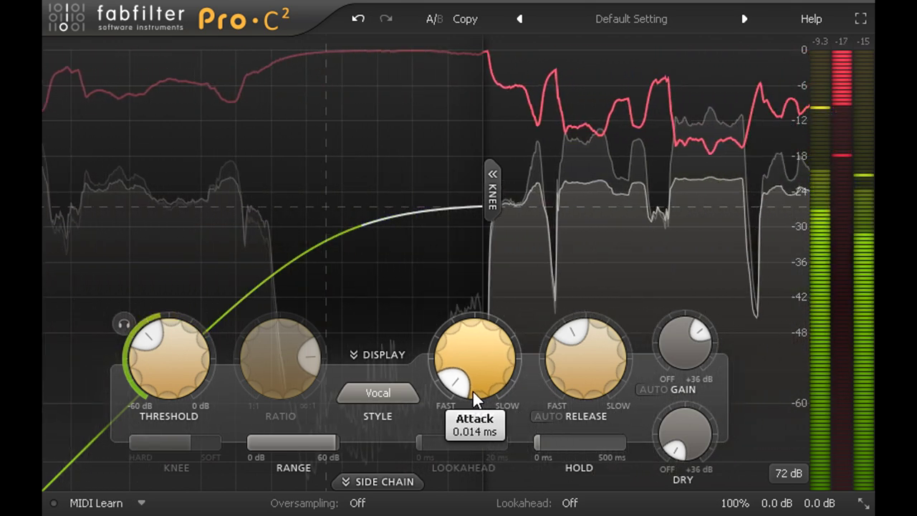
{"action": "left_click_drag", "start_coordinate": [585, 366], "coordinate": [587, 415]}
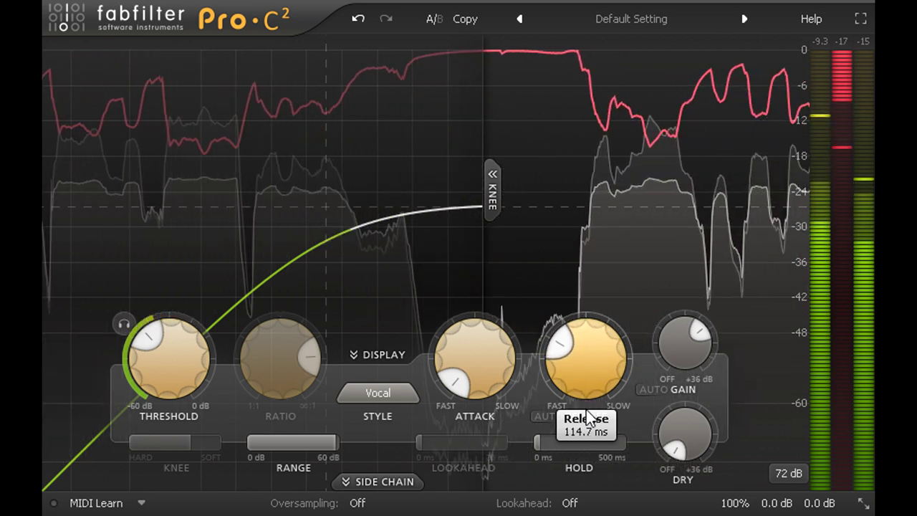
{"action": "left_click_drag", "start_coordinate": [572, 366], "coordinate": [575, 397]}
{"action": "mouse_move", "coordinate": [477, 358]}
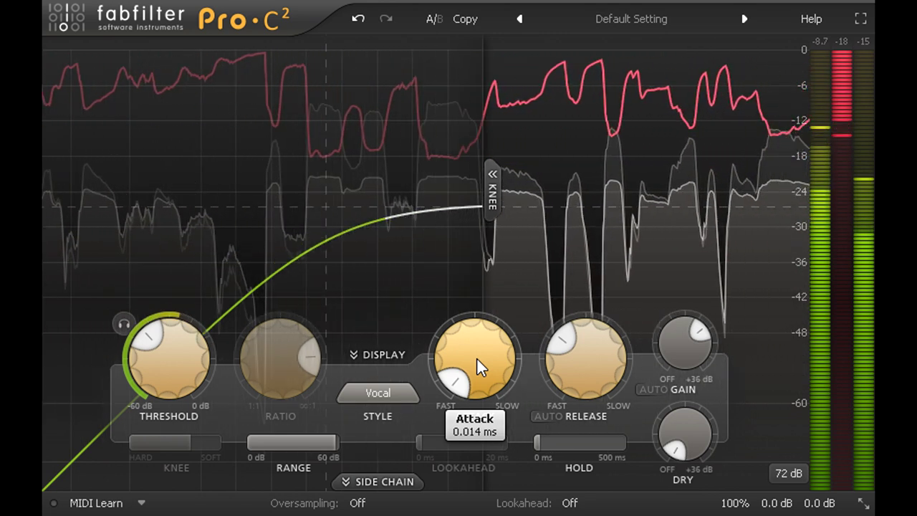
Slow the attack to 48.89 ms, then compare a fast 12.7 ms release with a slower 411.0 ms release
{"action": "left_click_drag", "start_coordinate": [477, 358], "coordinate": [449, 190]}
{"action": "left_click_drag", "start_coordinate": [588, 354], "coordinate": [580, 416]}
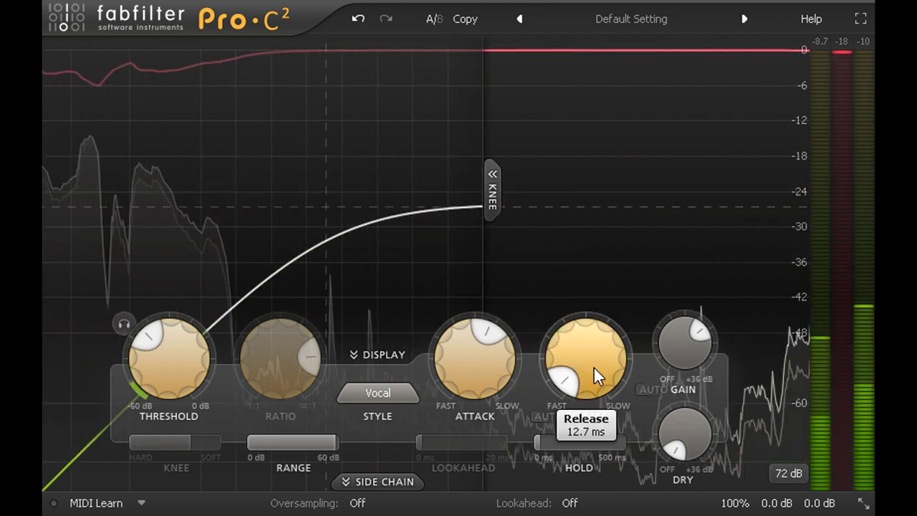
{"action": "left_click_drag", "start_coordinate": [594, 366], "coordinate": [584, 216]}
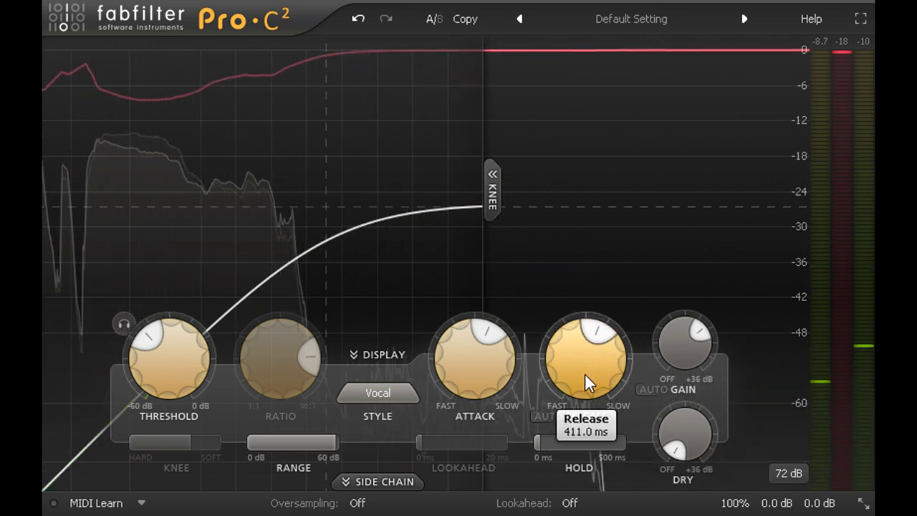
{"action": "mouse_move", "coordinate": [486, 370]}
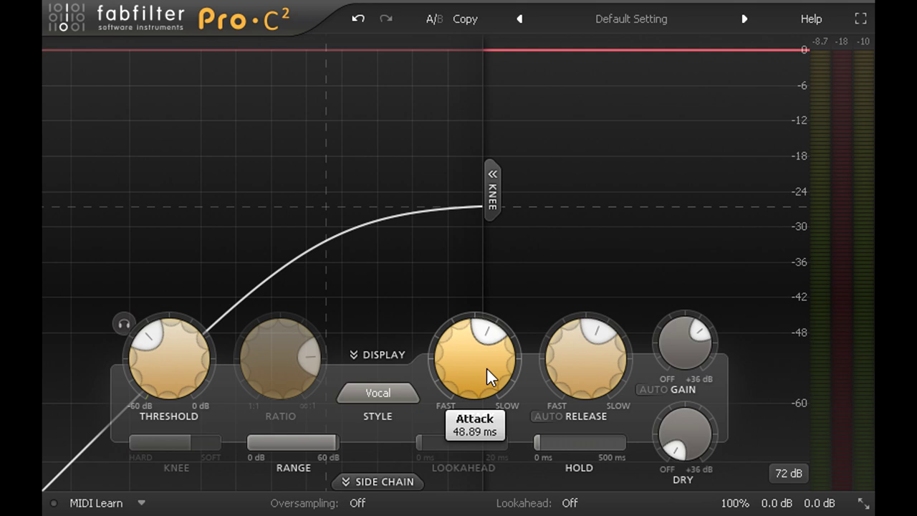
Change the compression style to Opto and shorten both the attack and the release times
{"action": "left_click", "coordinate": [401, 393]}
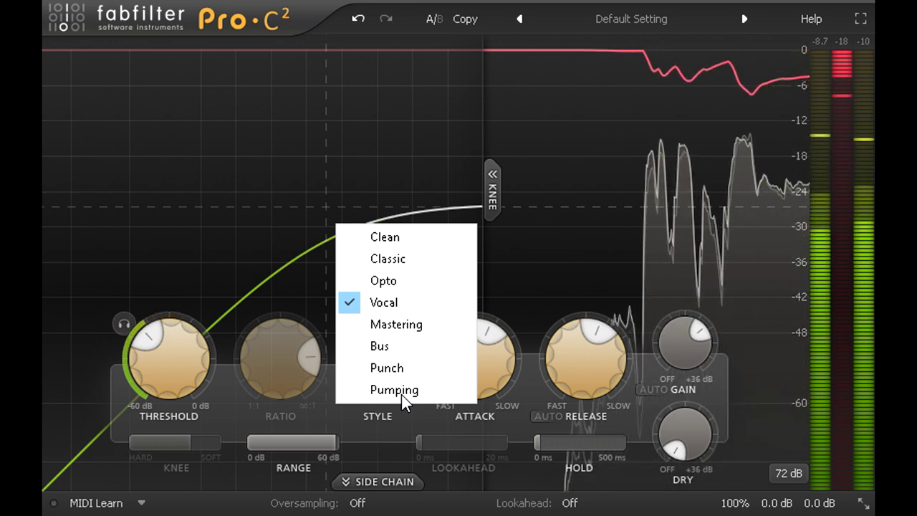
{"action": "left_click", "coordinate": [408, 280]}
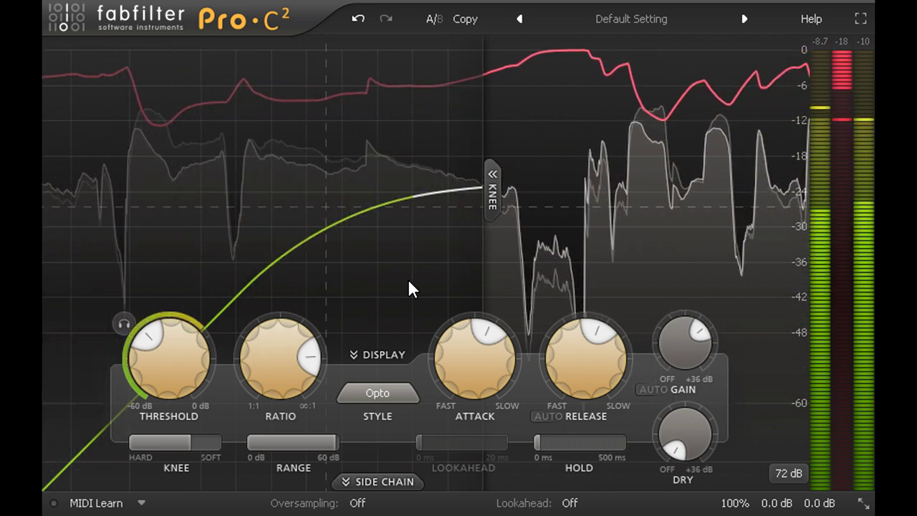
{"action": "left_click_drag", "start_coordinate": [481, 361], "coordinate": [466, 440]}
{"action": "left_click_drag", "start_coordinate": [581, 376], "coordinate": [577, 471]}
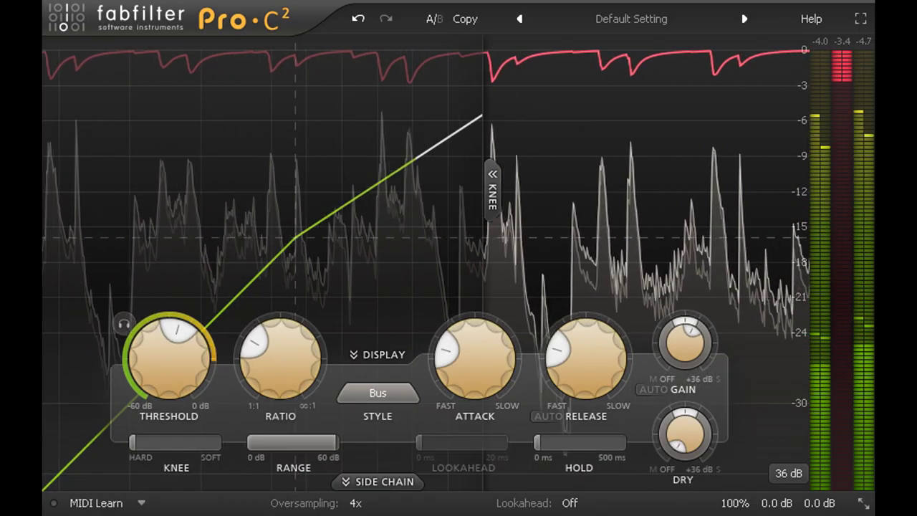
Compress the Bus-style signal harder by raising the ratio and lowering the threshold, and add slightly more makeup gain
{"action": "left_click_drag", "start_coordinate": [283, 369], "coordinate": [283, 253]}
{"action": "left_click_drag", "start_coordinate": [187, 355], "coordinate": [184, 401]}
{"action": "left_click_drag", "start_coordinate": [680, 330], "coordinate": [680, 324]}
Slow the Bus compressor's attack to 12.83 ms and lengthen its release
{"action": "left_click_drag", "start_coordinate": [499, 372], "coordinate": [490, 341]}
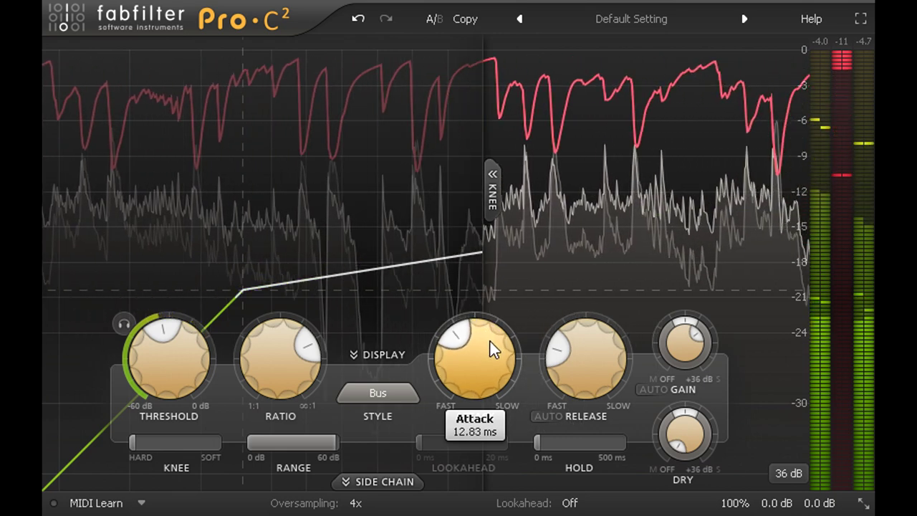
{"action": "left_click_drag", "start_coordinate": [596, 366], "coordinate": [570, 327]}
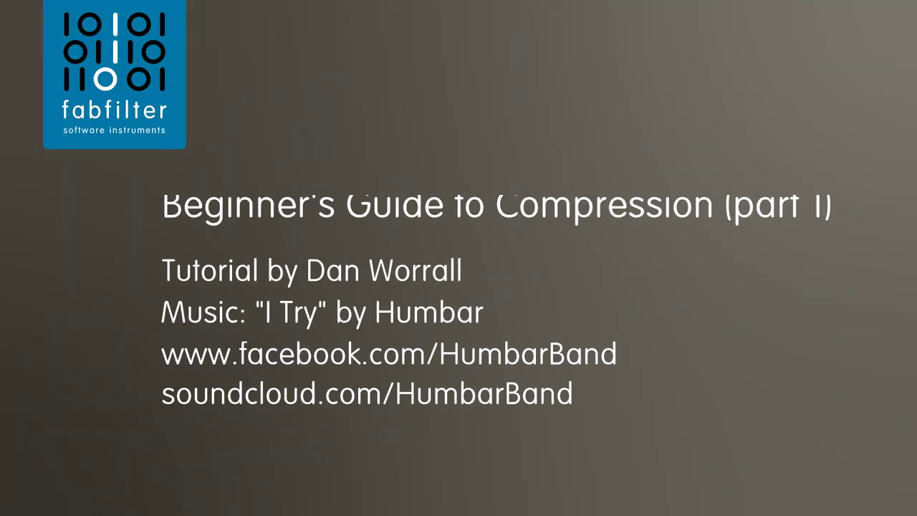